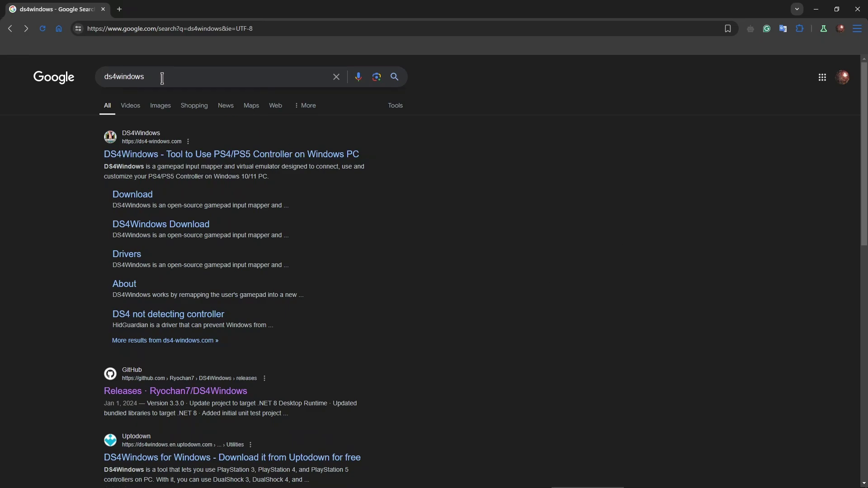
Open the 'Releases · Ryochan7/DS4Windows' GitHub page and scroll down to the Version 3.3.3 assets
left_click_drag(162, 78, 91, 81)
left_click(649, 245)
left_click(230, 393)
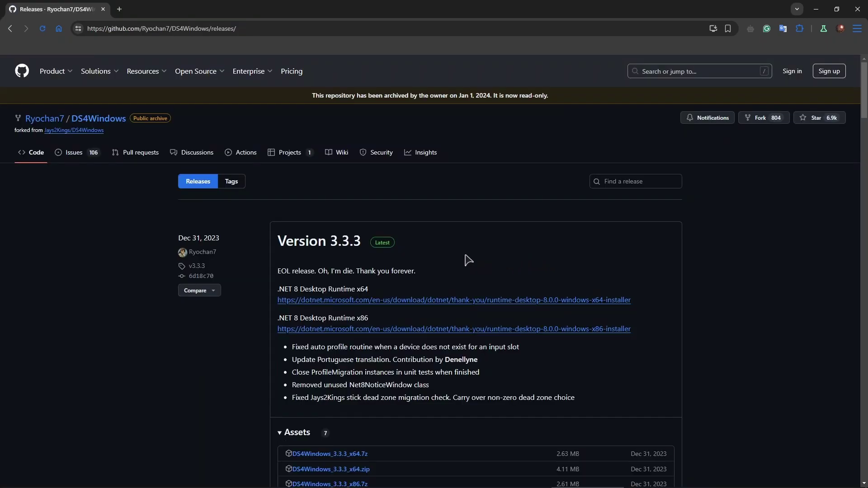
scroll(471, 252, "down", 3)
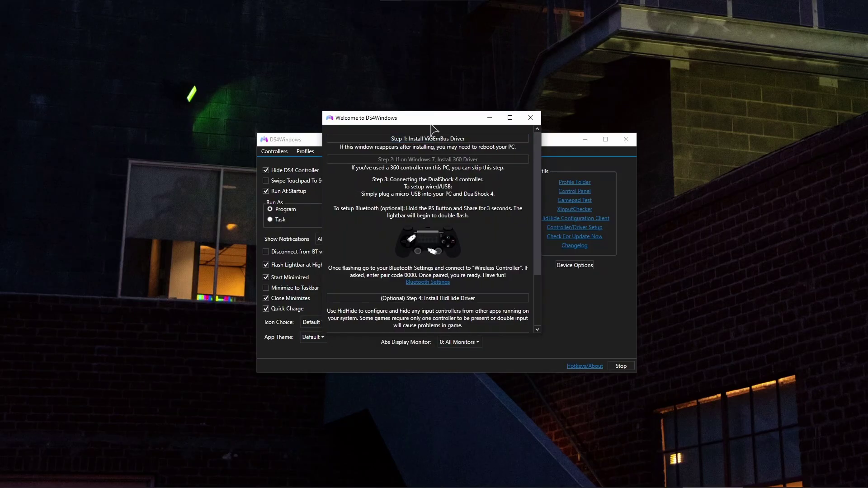
Run 'Step 1: Install ViGEmBus Driver' from the Welcome to DS4Windows window
left_click_drag(436, 123, 448, 138)
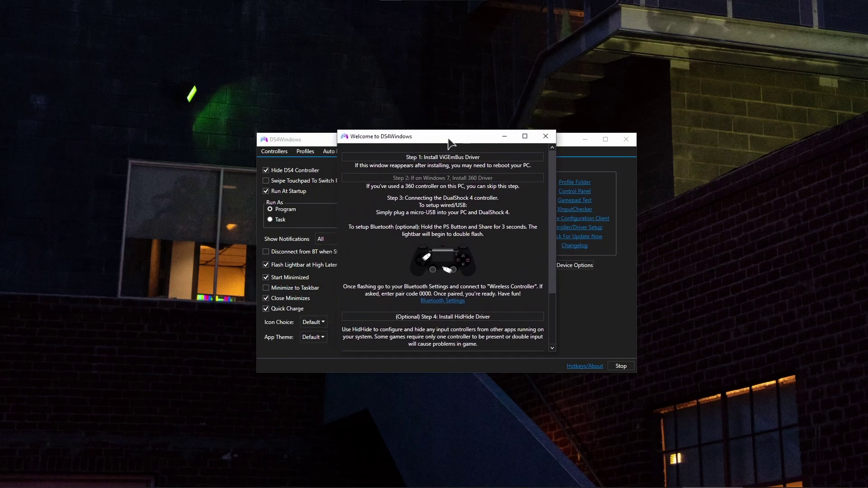
left_click(476, 160)
Close the Welcome window, review the Log tab entries, and return to Settings
left_click(546, 136)
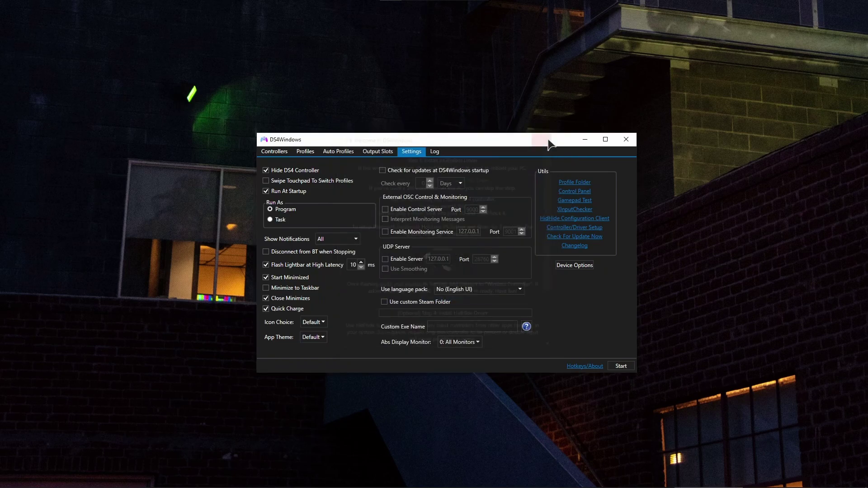
left_click_drag(462, 140, 459, 146)
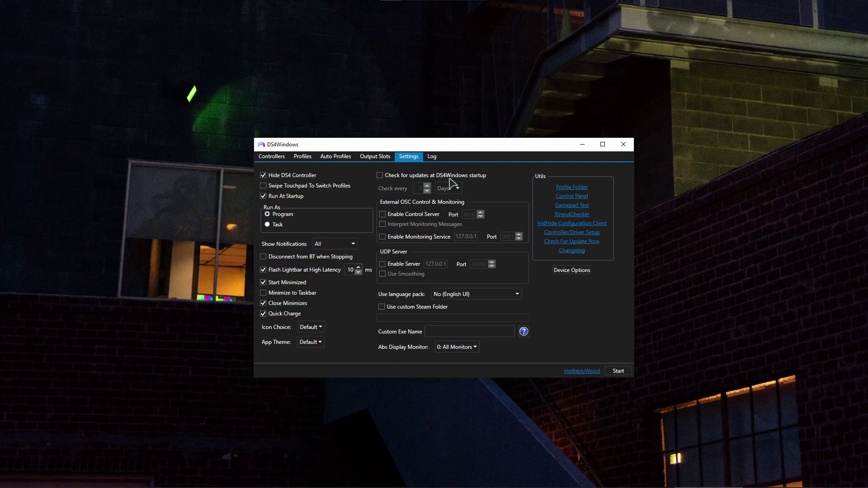
left_click(434, 157)
scroll(424, 285, "down", 6)
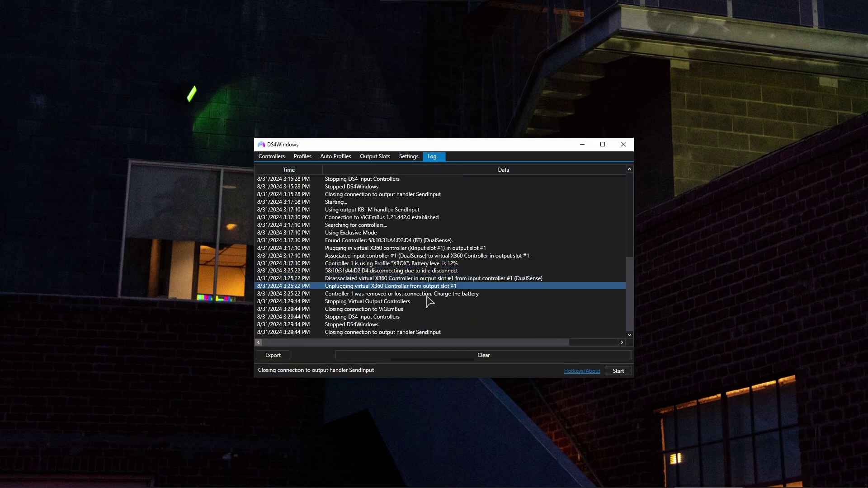
left_click(409, 309)
scroll(409, 312, "up", 10)
left_click(409, 157)
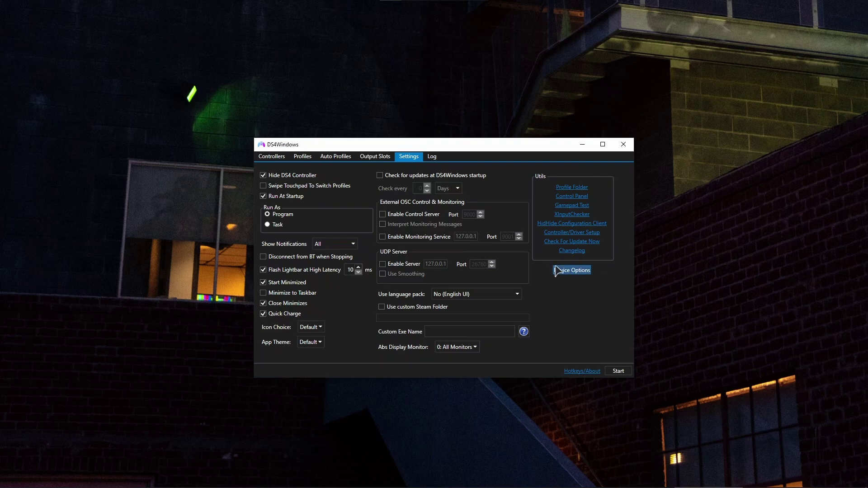
Review and close Controller Type Options, then go through Profiles to the Controllers tab
left_click(585, 273)
left_click_drag(339, 101, 391, 159)
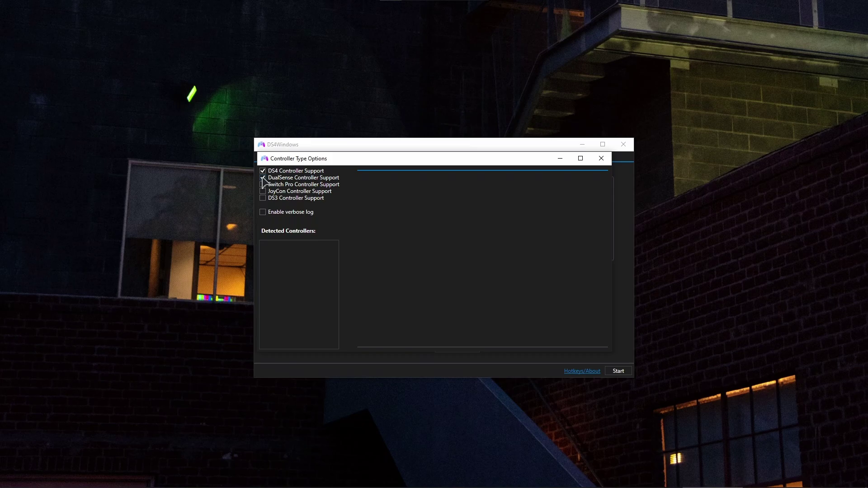
left_click(602, 158)
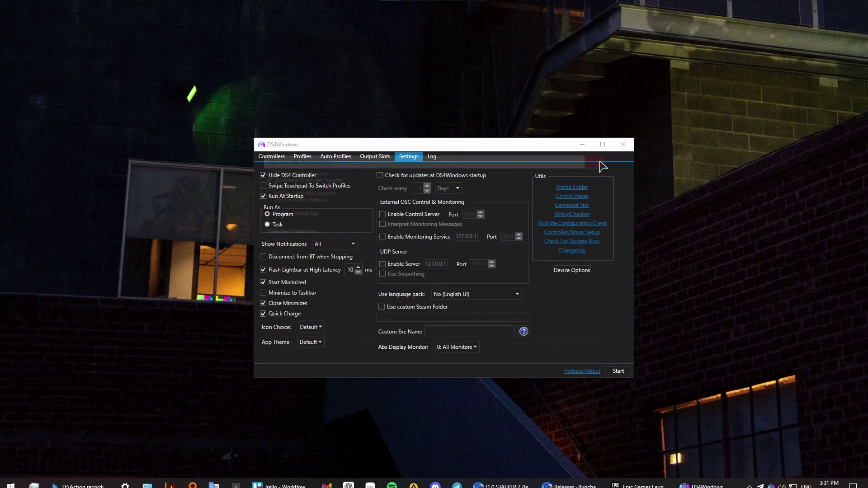
left_click(304, 153)
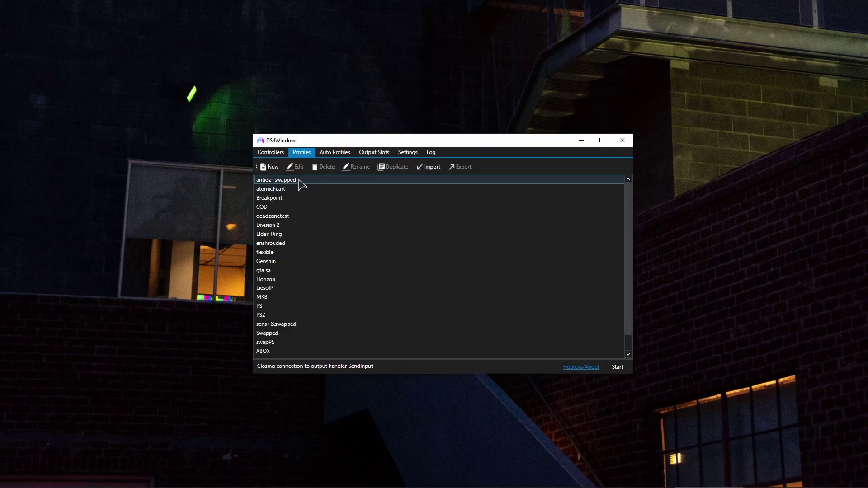
left_click(277, 153)
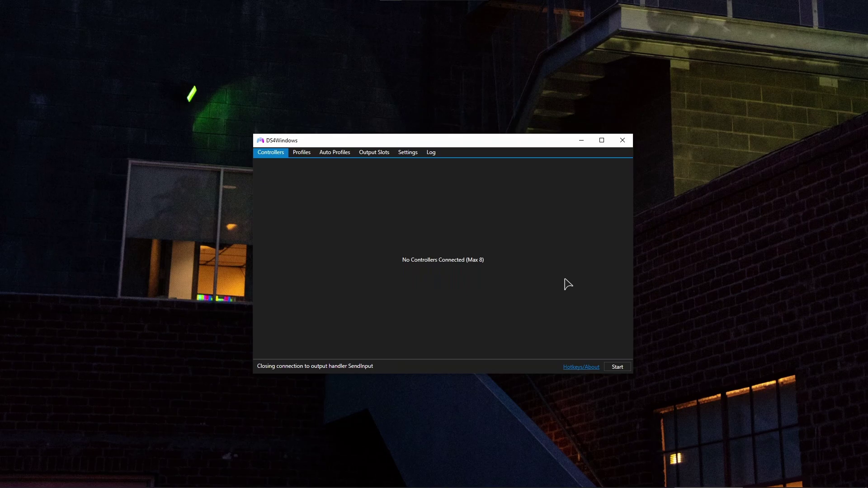
Start DS4Windows so the DualSense connects, then open the XBOX profile for editing
left_click(617, 366)
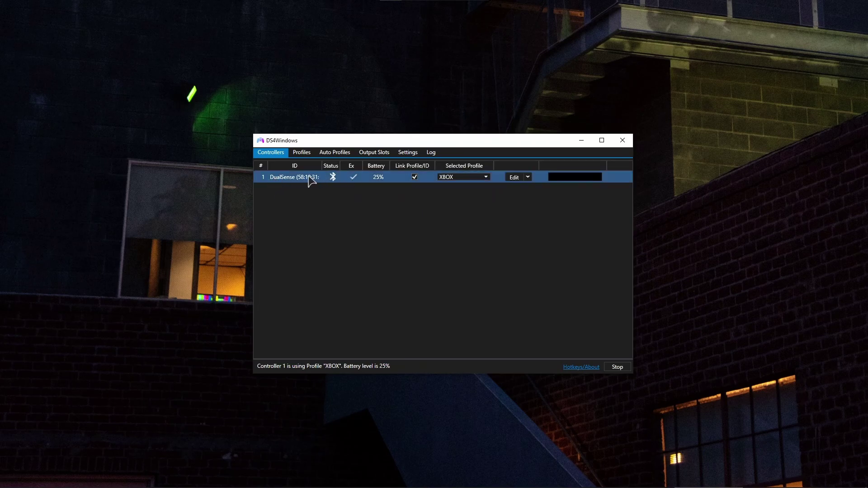
mouse_move(333, 180)
left_click(301, 153)
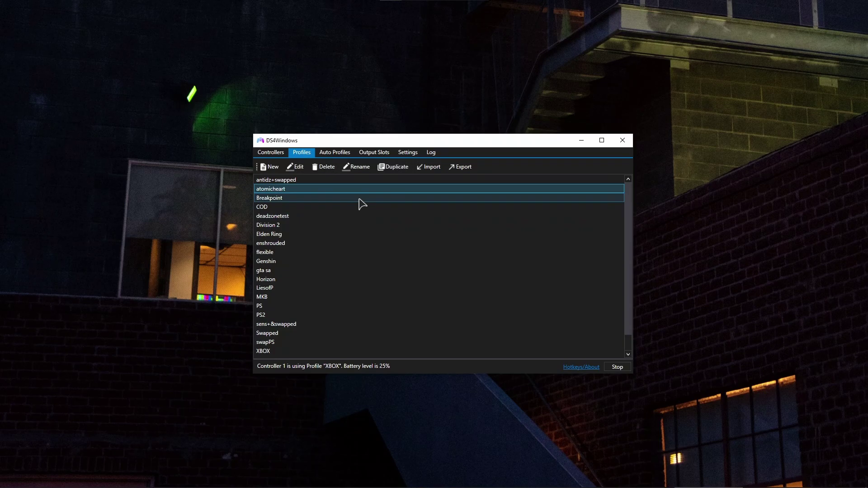
left_click(357, 181)
scroll(378, 257, "down", 1)
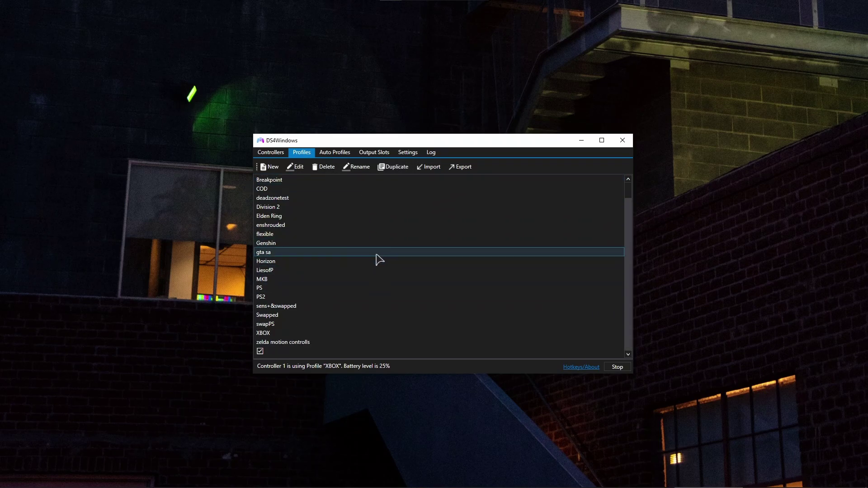
scroll(339, 235, "up", 1)
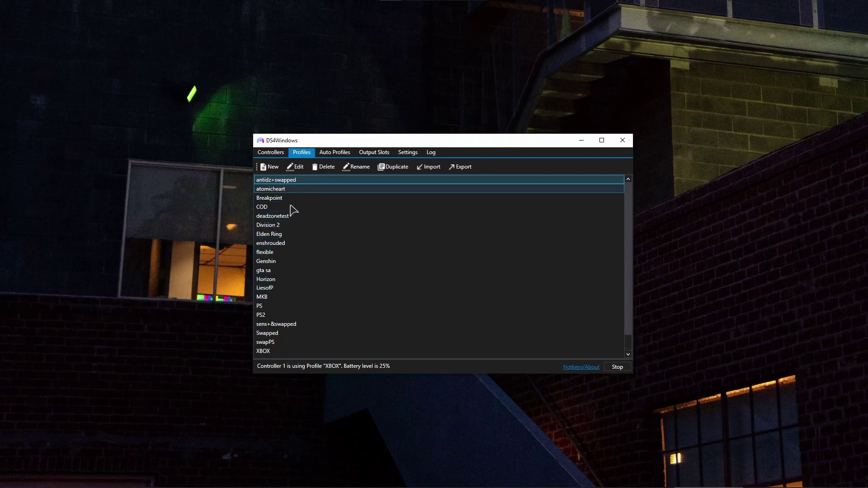
scroll(333, 288, "down", 1)
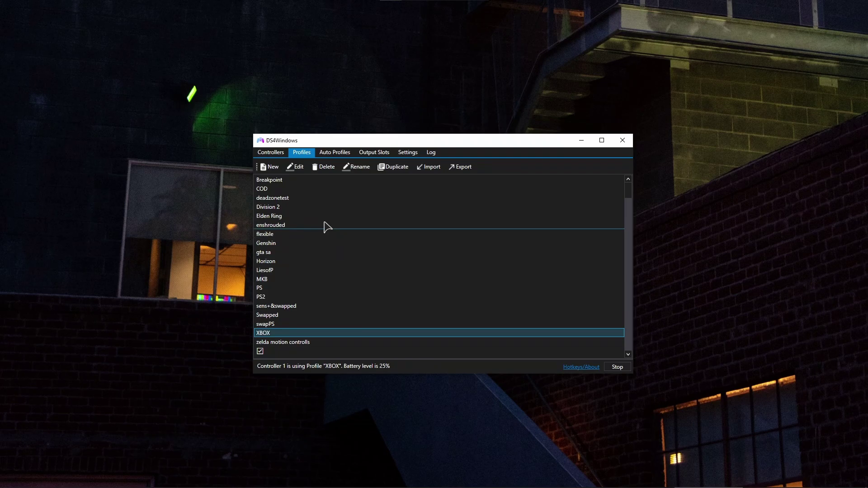
left_click(293, 167)
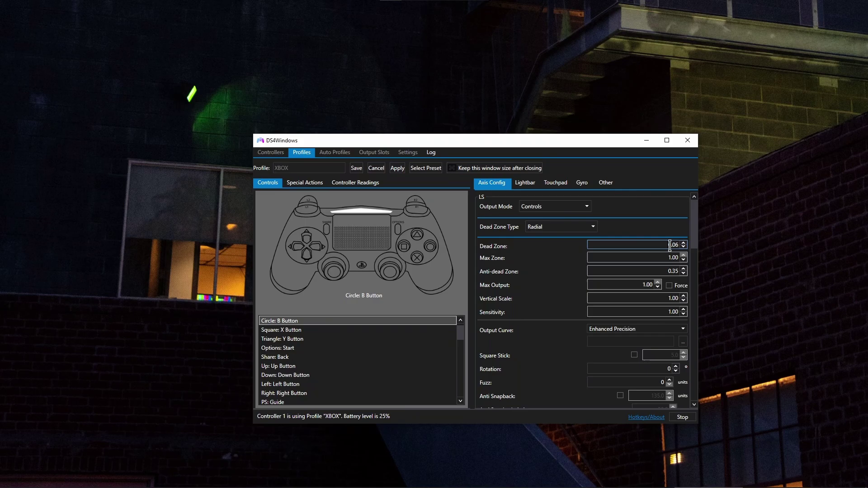
left_click_drag(670, 245, 664, 252)
left_click_drag(676, 245, 677, 248)
key("BackSpace")
type("6")
double_click(660, 245)
left_click(676, 244)
left_click(673, 273)
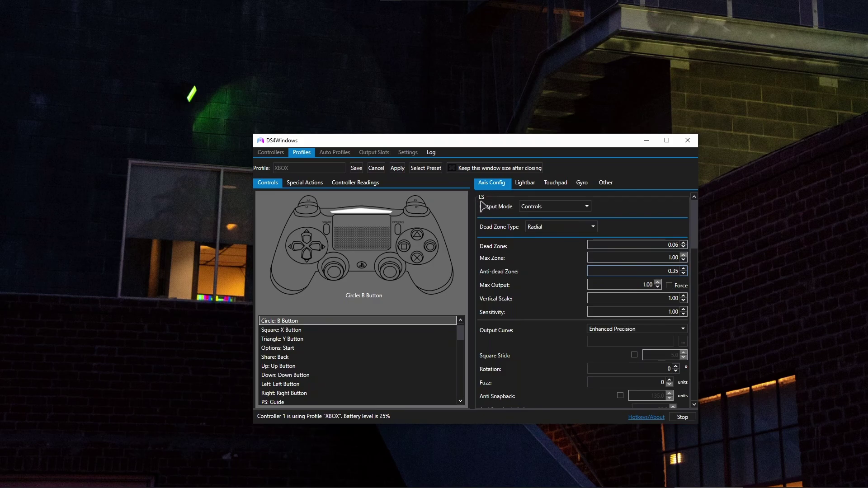
scroll(672, 253, "down", 5)
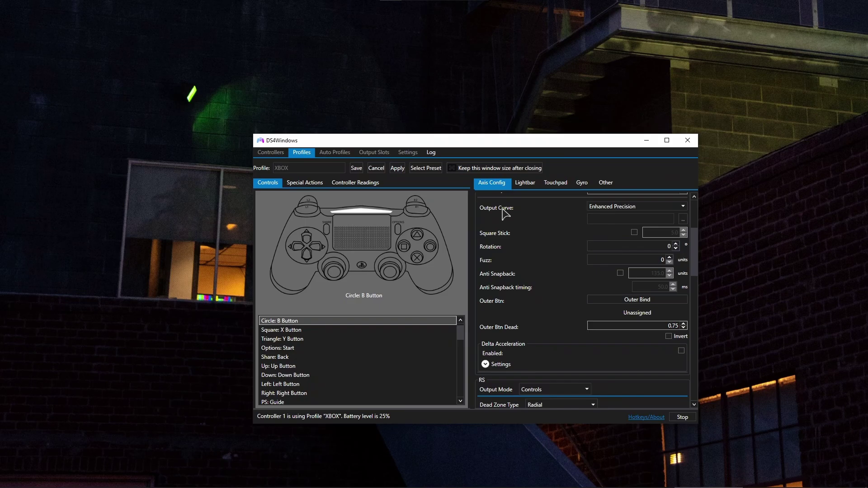
left_click(628, 208)
left_click(694, 249)
Keep Xbox 360 as the emulated controller in the XBOX profile's Other tab
scroll(665, 305, "down", 2)
scroll(550, 217, "up", 5)
left_click(604, 186)
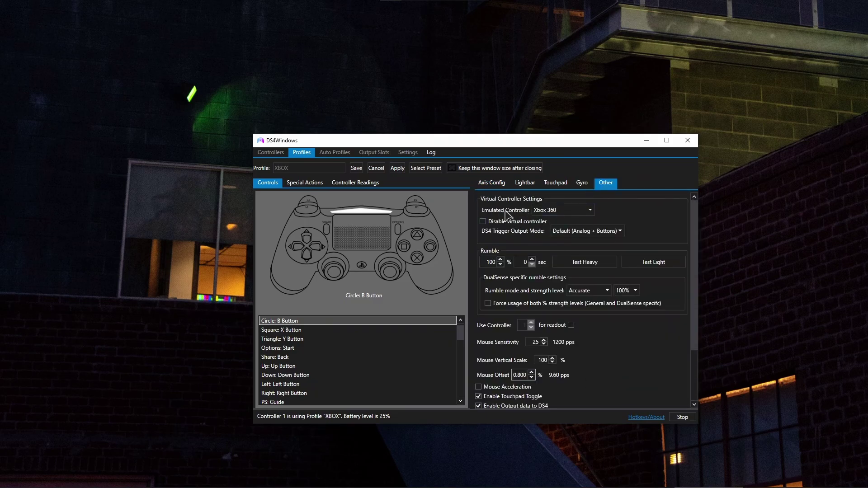
left_click(569, 213)
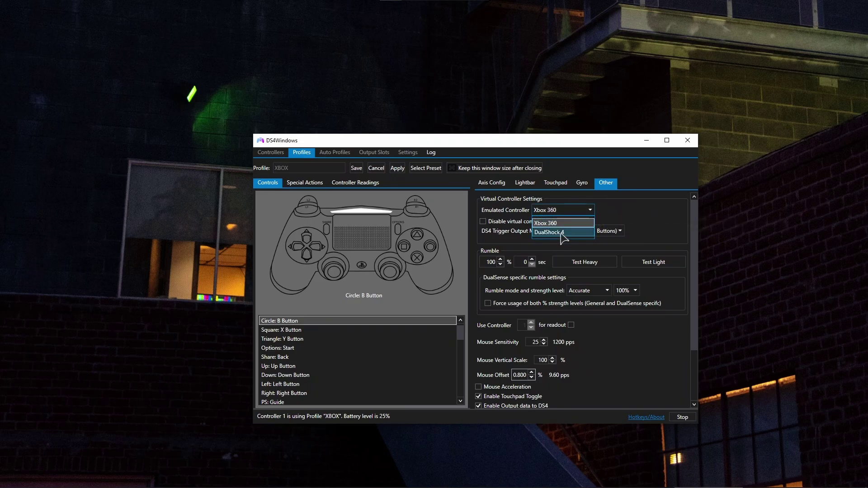
left_click(638, 214)
Keep the DS4 BT Poll Rate at 1000 Hz (1 ms)
scroll(627, 360, "down", 3)
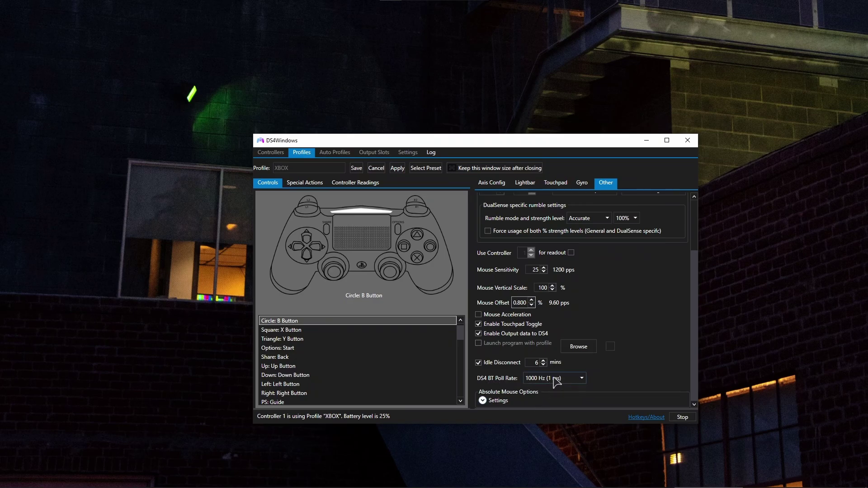
left_click(561, 383)
left_click(620, 377)
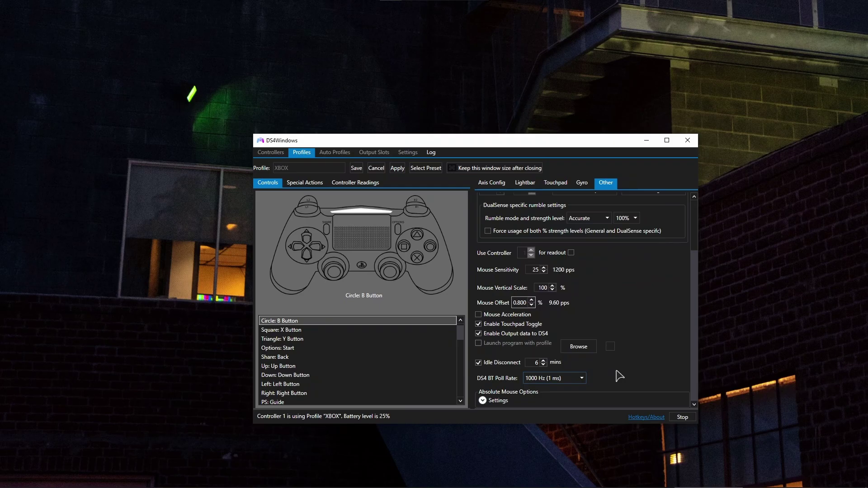